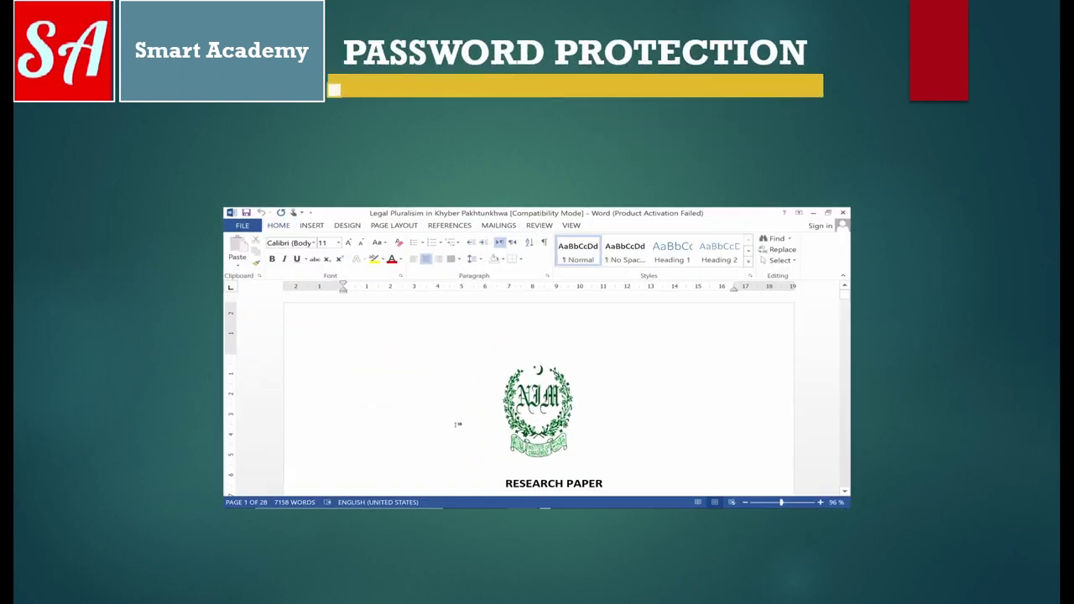
Scroll down through the research paper and back up to review it.
scroll(404, 467, "down", 10)
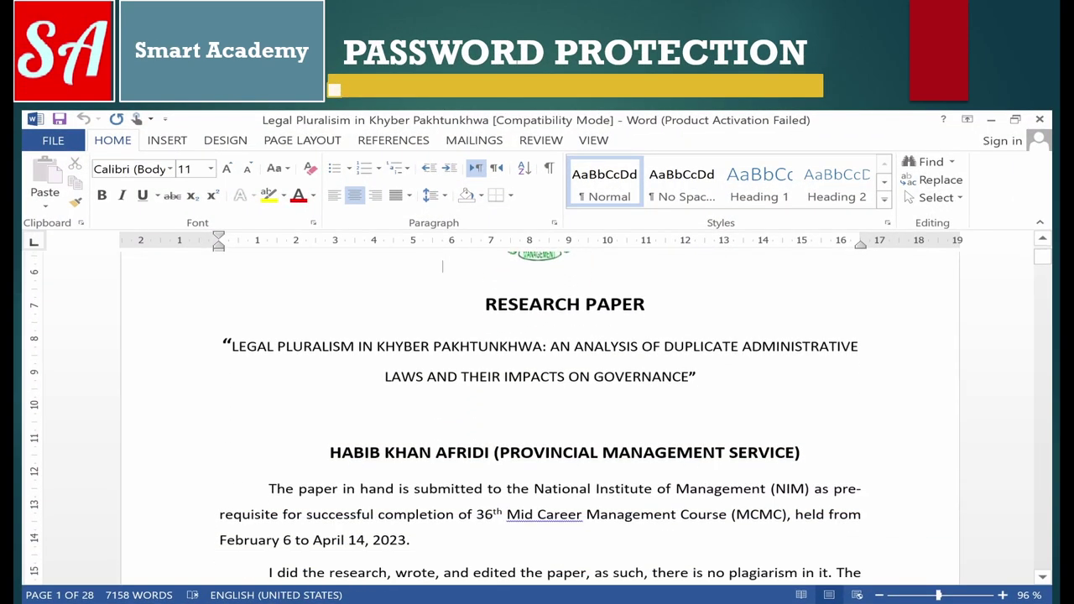
scroll(541, 419, "down", 3)
scroll(541, 420, "down", 3)
scroll(541, 420, "down", 3)
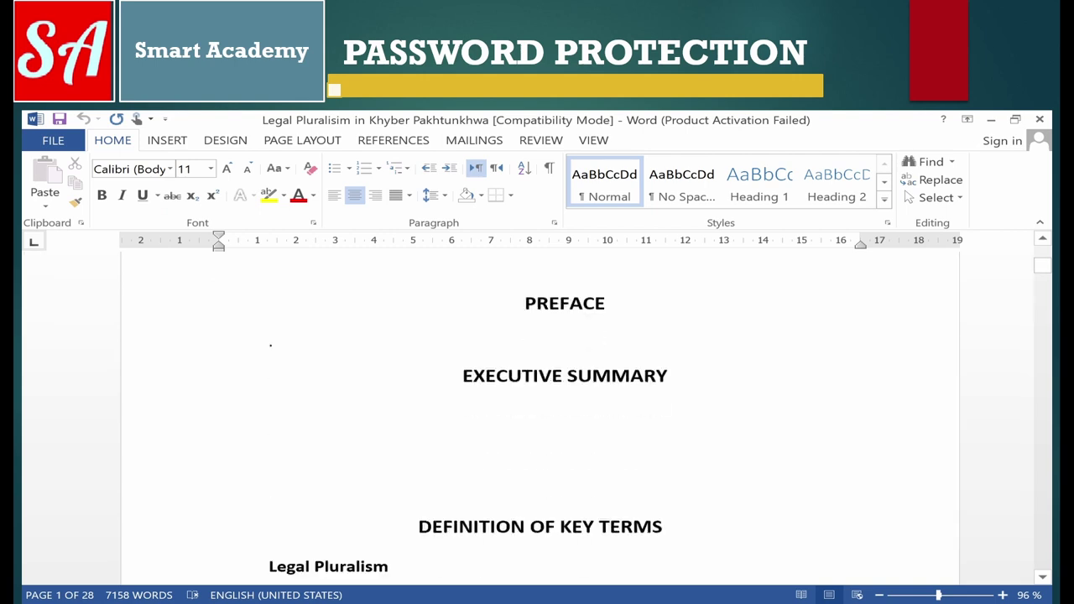
scroll(541, 420, "down", 5)
scroll(541, 420, "down", 3)
scroll(541, 419, "down", 5)
scroll(541, 419, "down", 1)
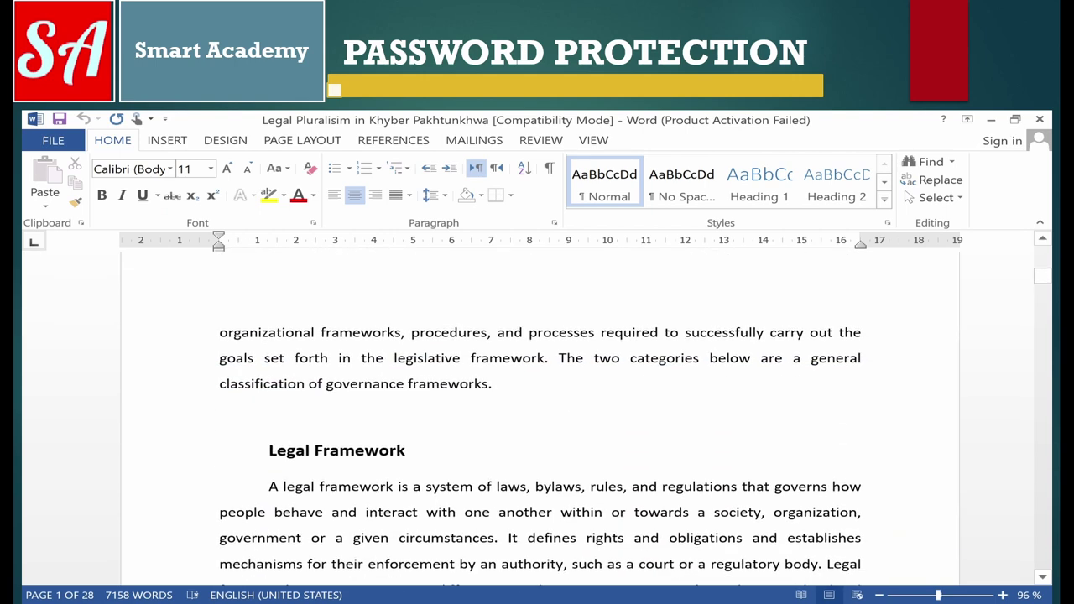
scroll(541, 419, "up", 5)
scroll(408, 446, "up", 10)
scroll(408, 446, "up", 10)
scroll(409, 445, "up", 2)
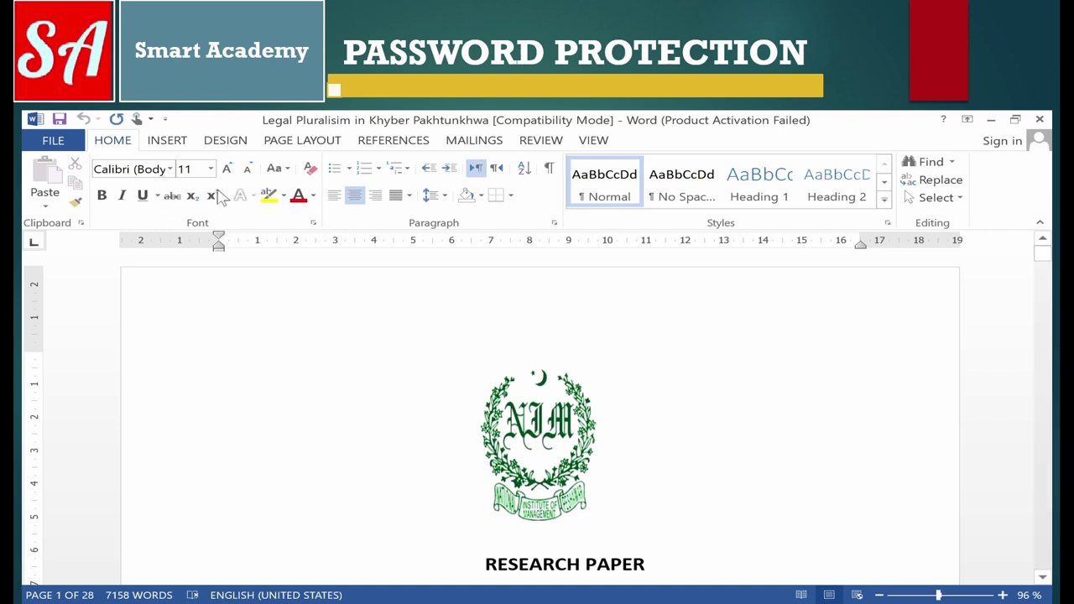
Start Save As with the Desktop folder as the location and 'Khan' as the file name.
left_click(67, 144)
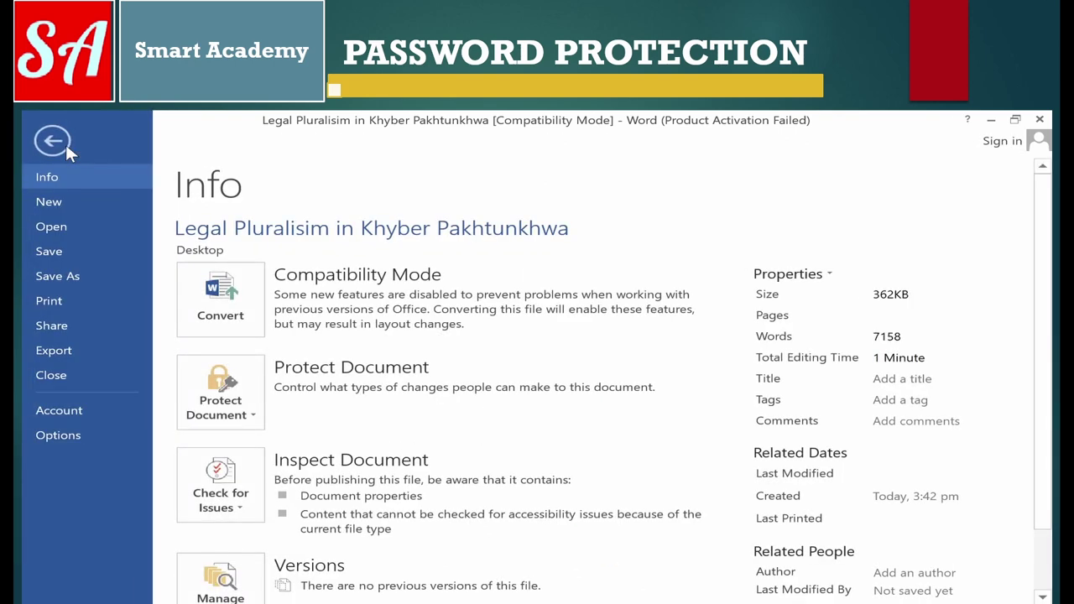
left_click(80, 276)
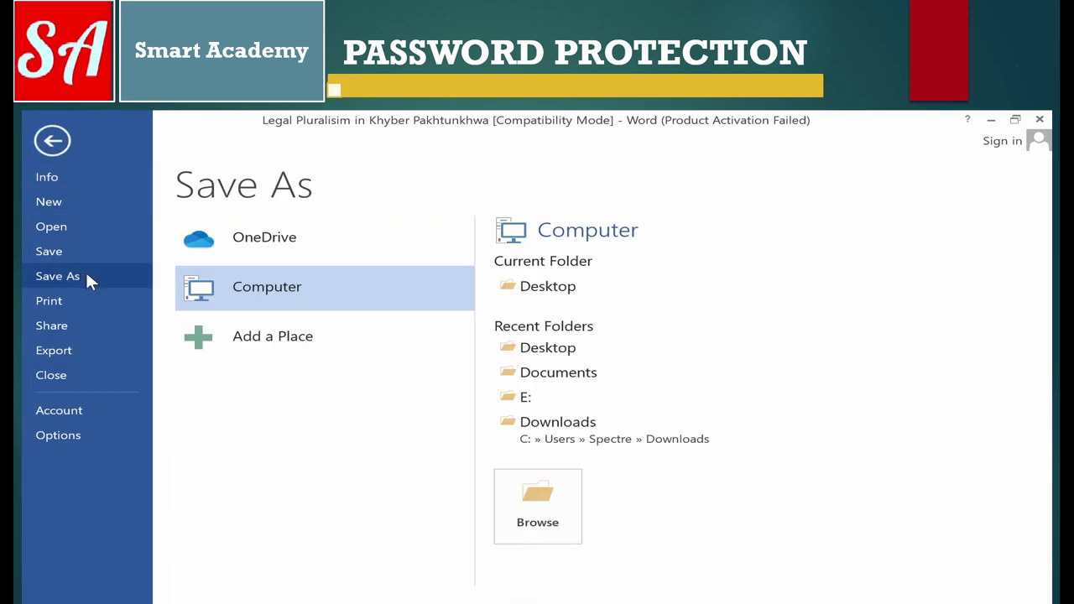
left_click(568, 524)
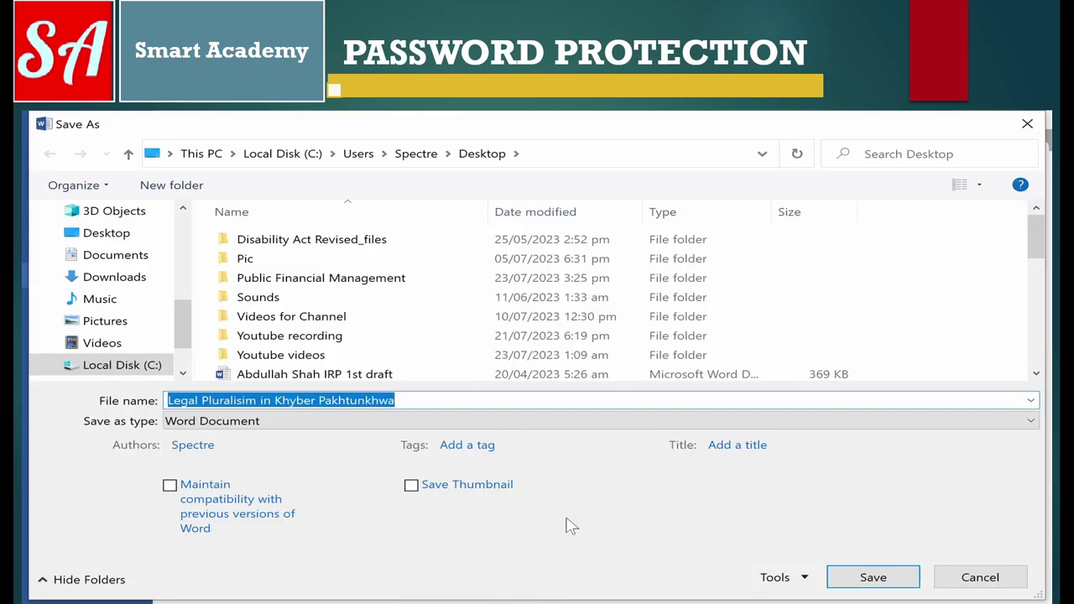
left_click(97, 237)
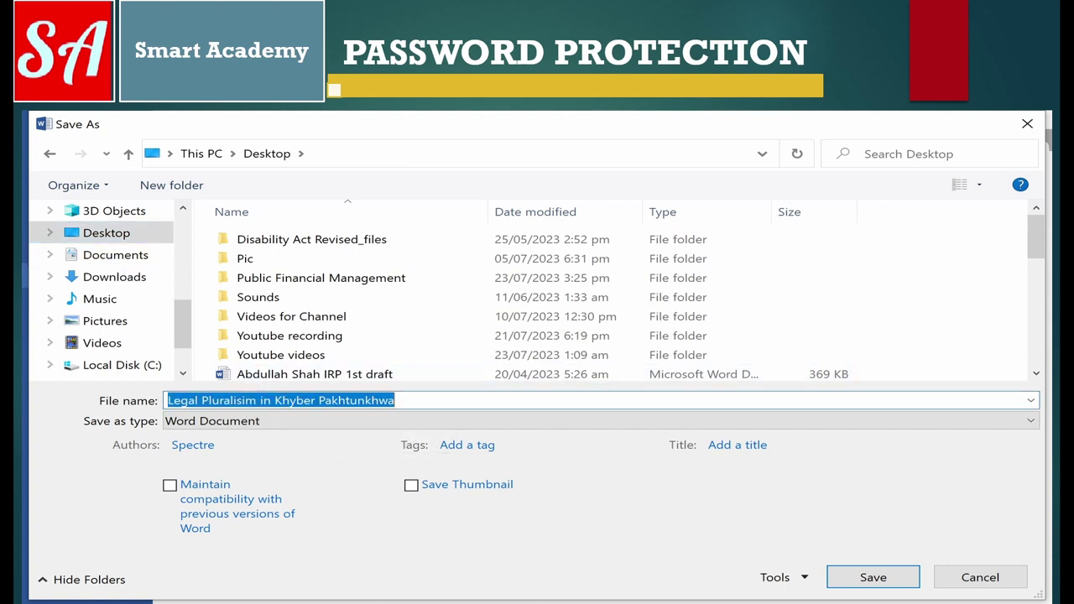
type("Khan")
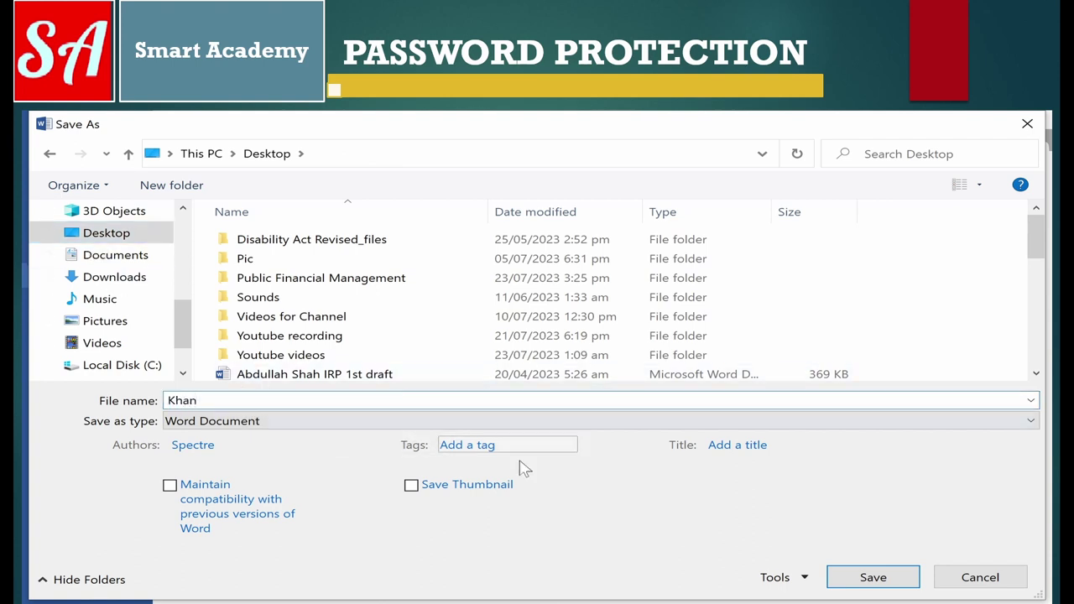
left_click(802, 579)
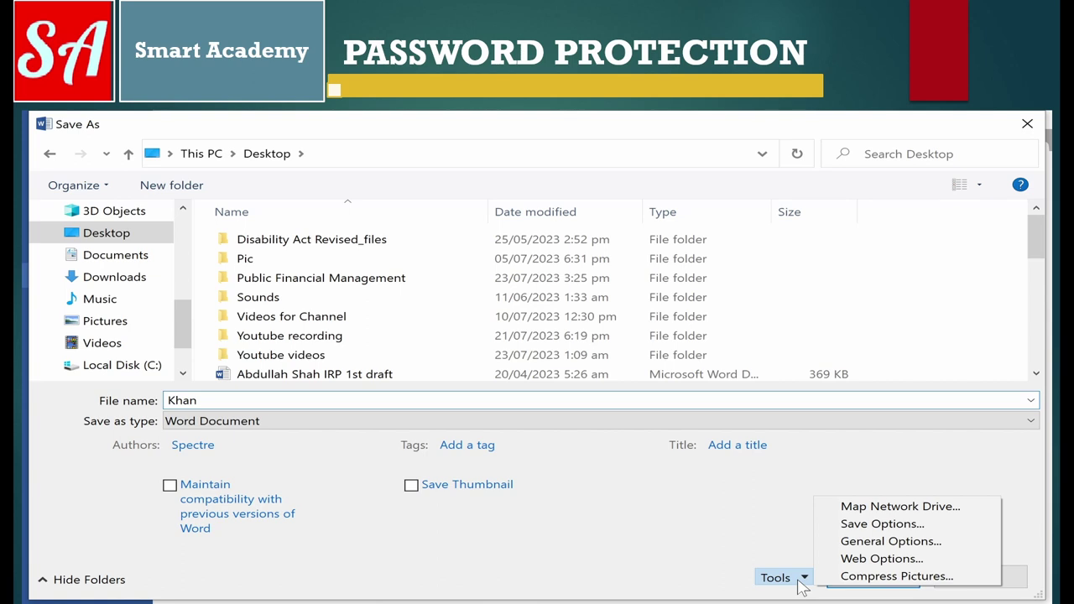
In General Options, enter a password to open and a password to modify.
left_click(855, 542)
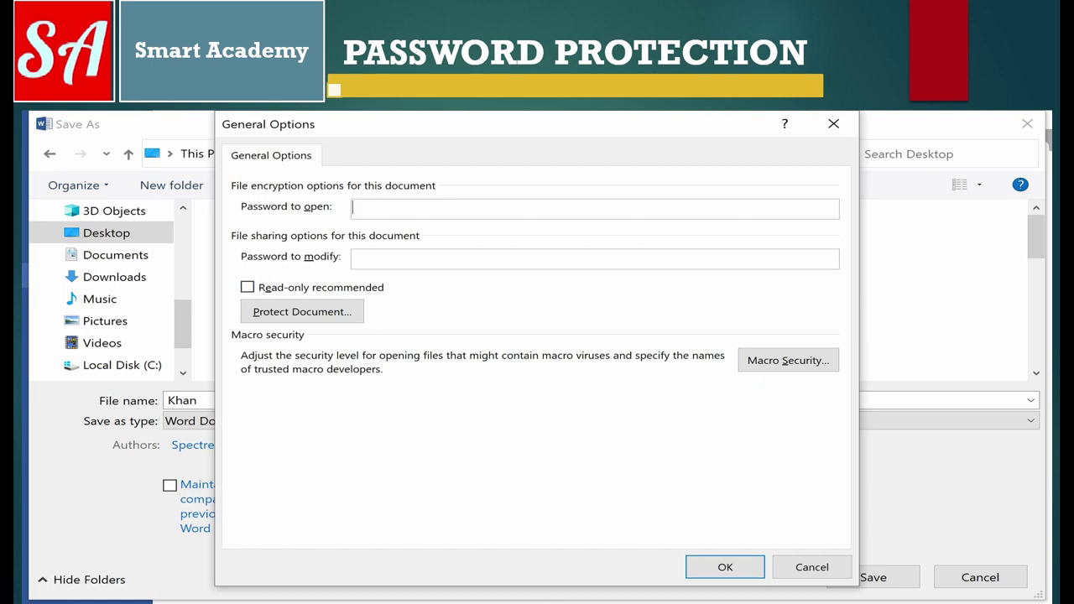
left_click(426, 257)
left_click(727, 570)
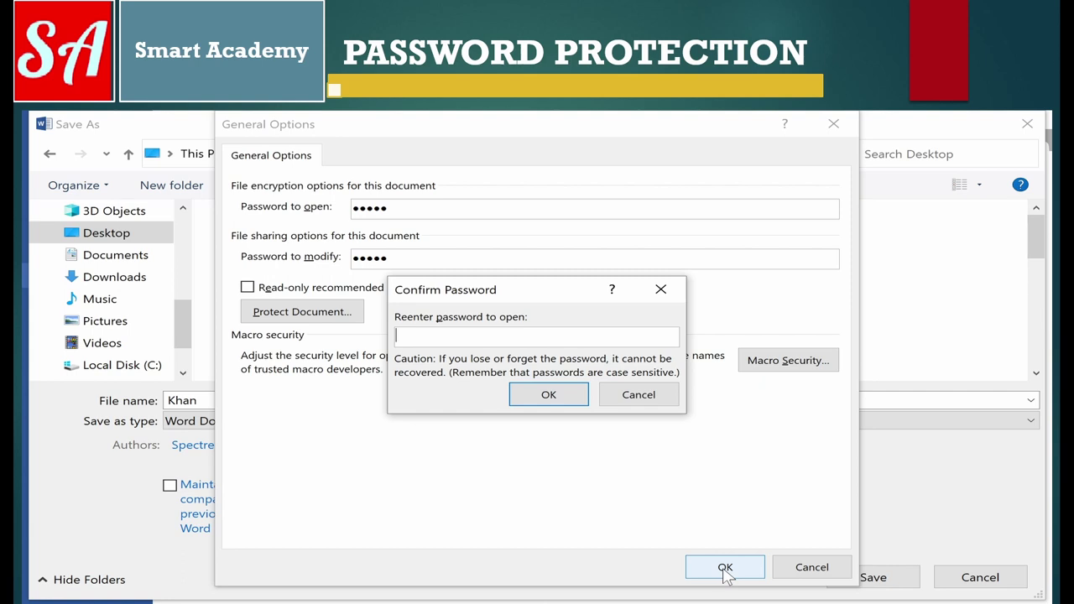
Re-enter the open and modify passwords in the two confirmation prompts.
key("Return")
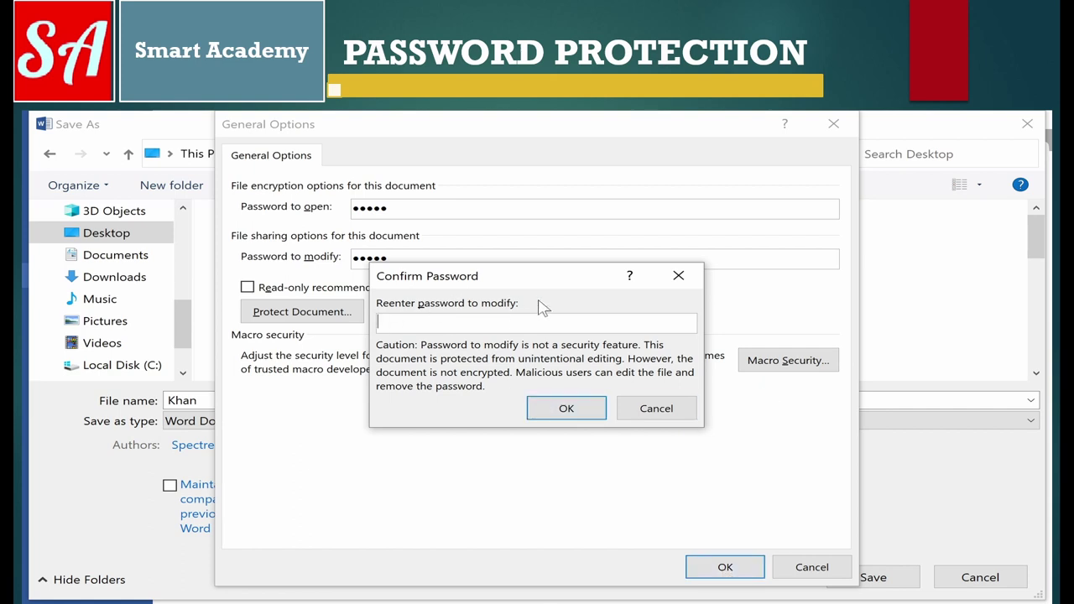
type("•••")
type("••")
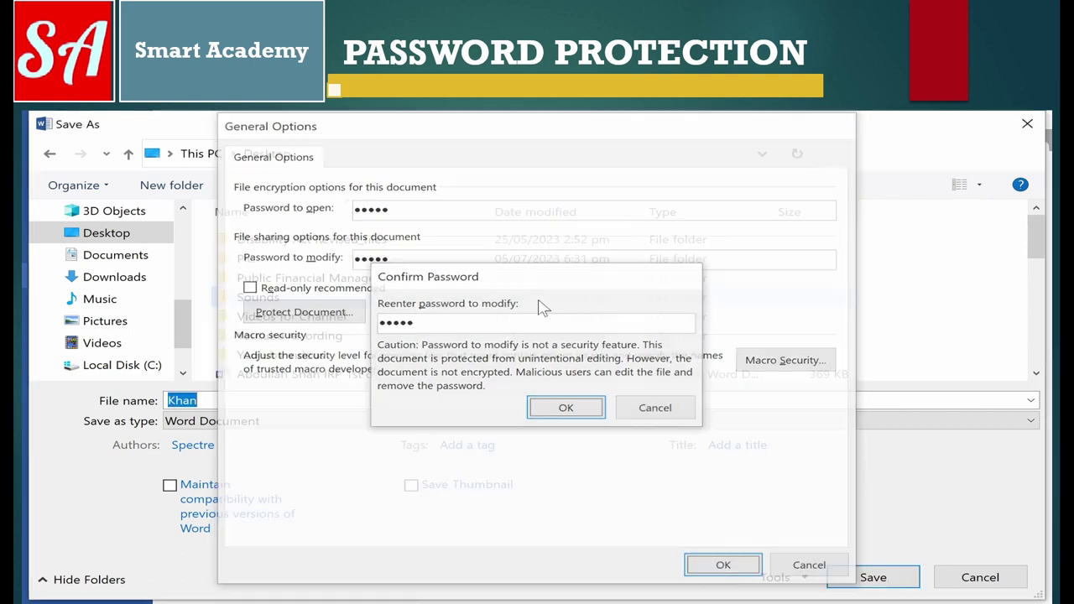
key("Return")
key("Return")
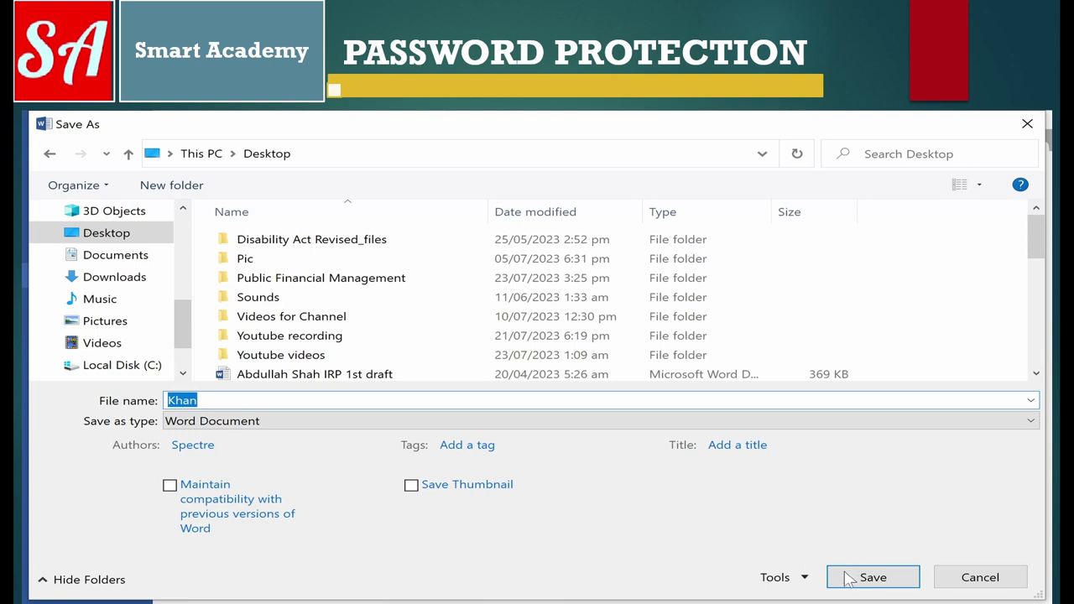
Save the protected copy as Khan in the newest Word format and close it.
left_click(849, 577)
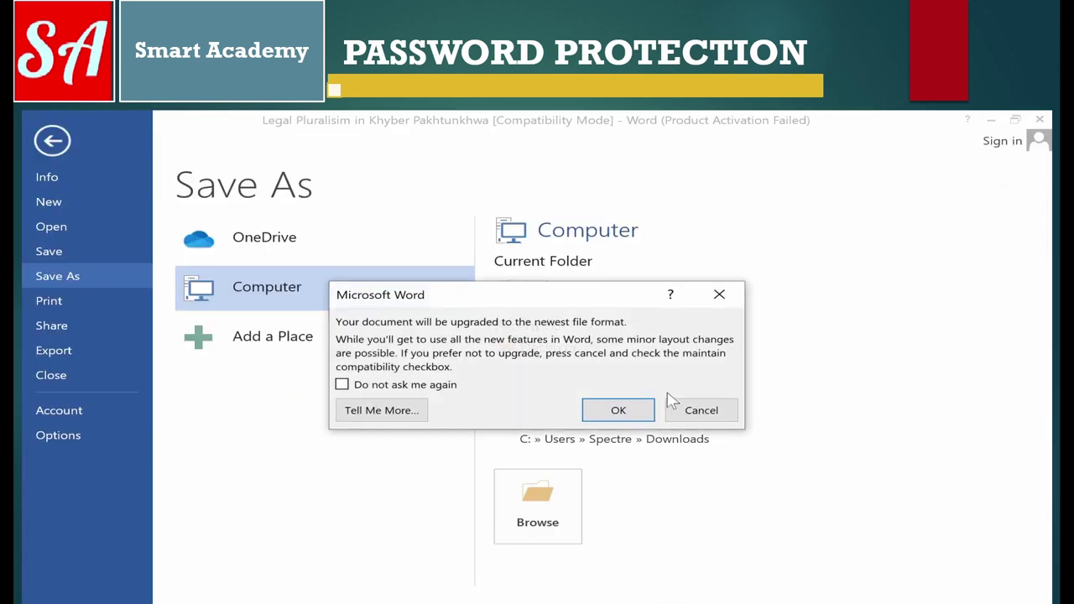
left_click(646, 411)
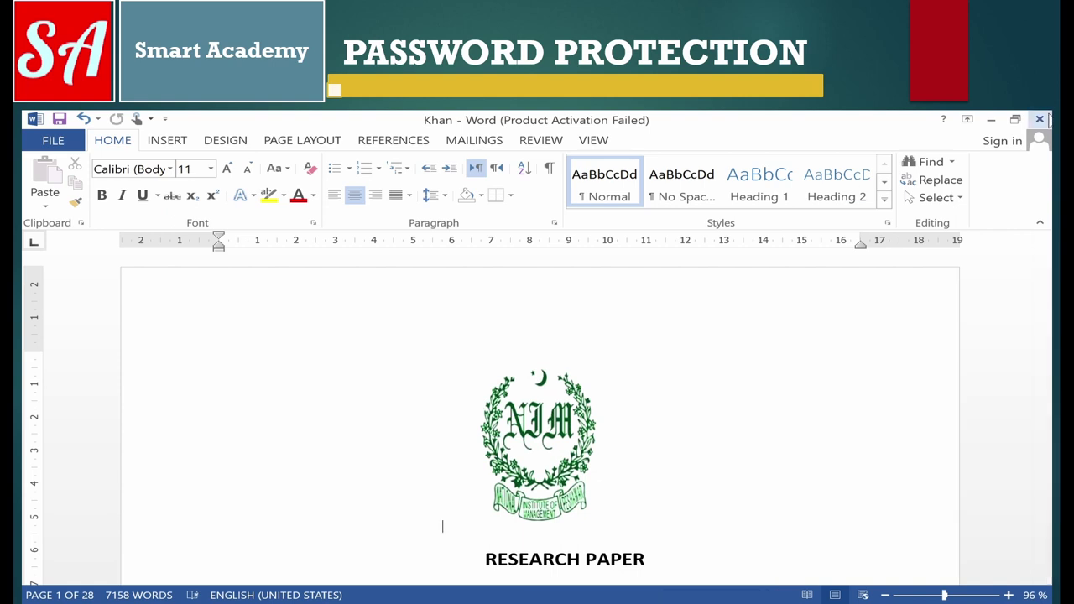
left_click(1047, 117)
Close Legal Pluralism without saving, then relaunch Word with a blank document.
left_click(1047, 118)
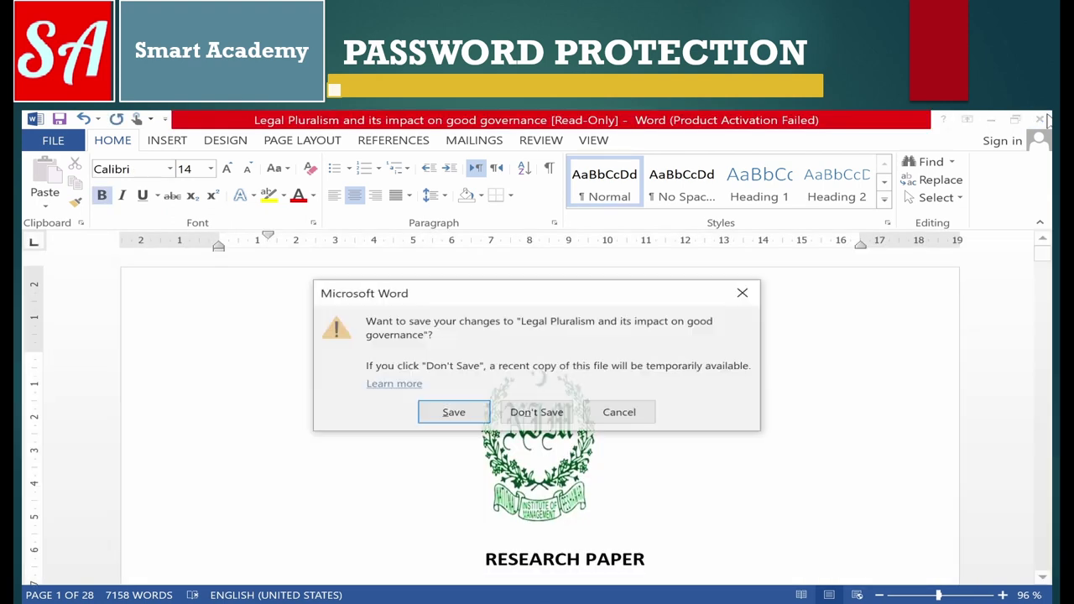
left_click(541, 413)
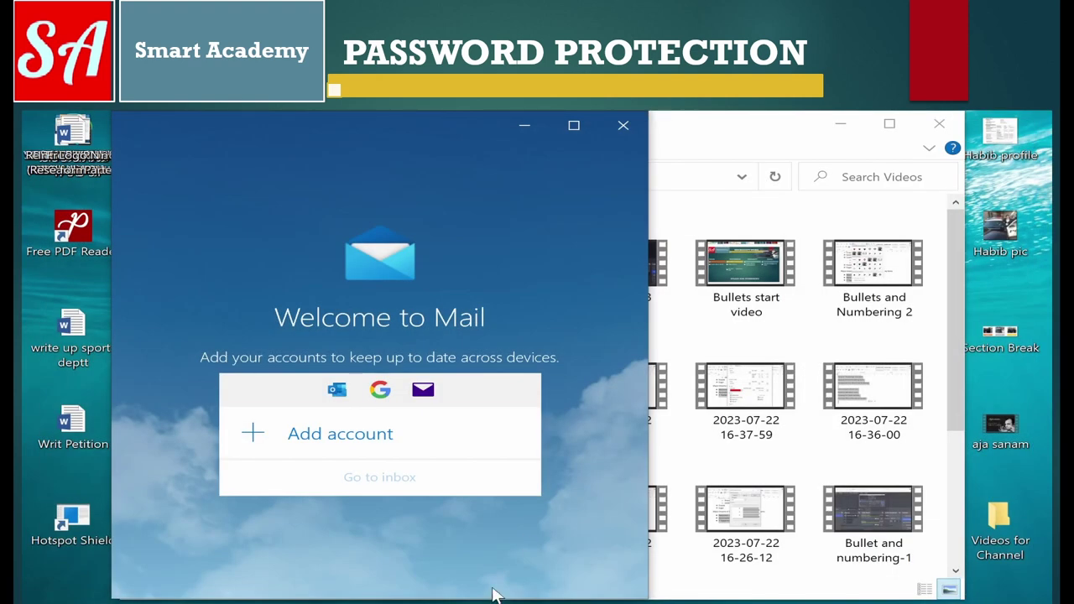
left_click(551, 598)
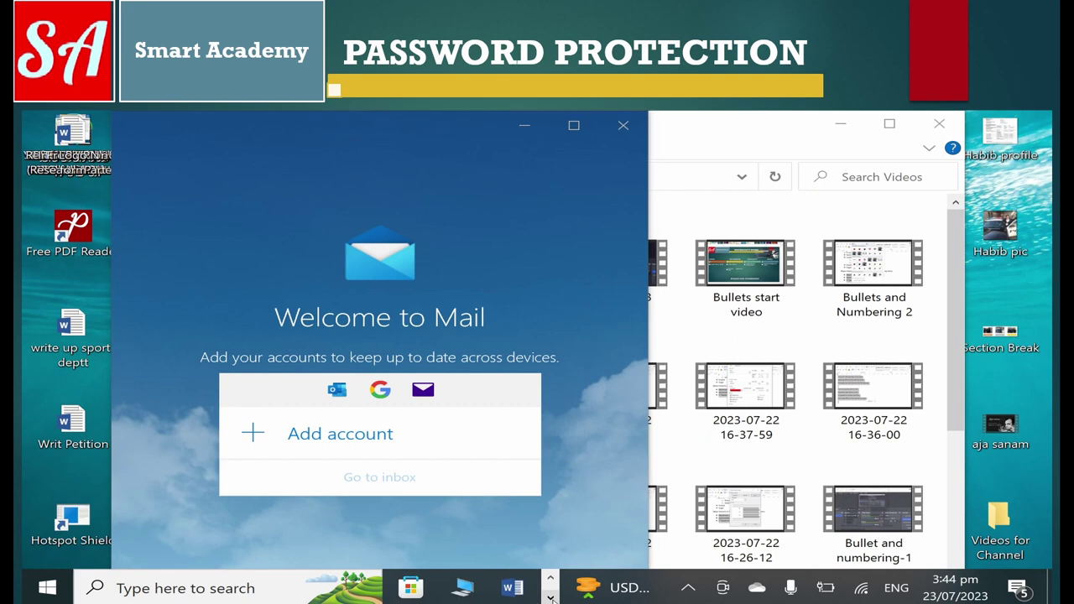
left_click(514, 587)
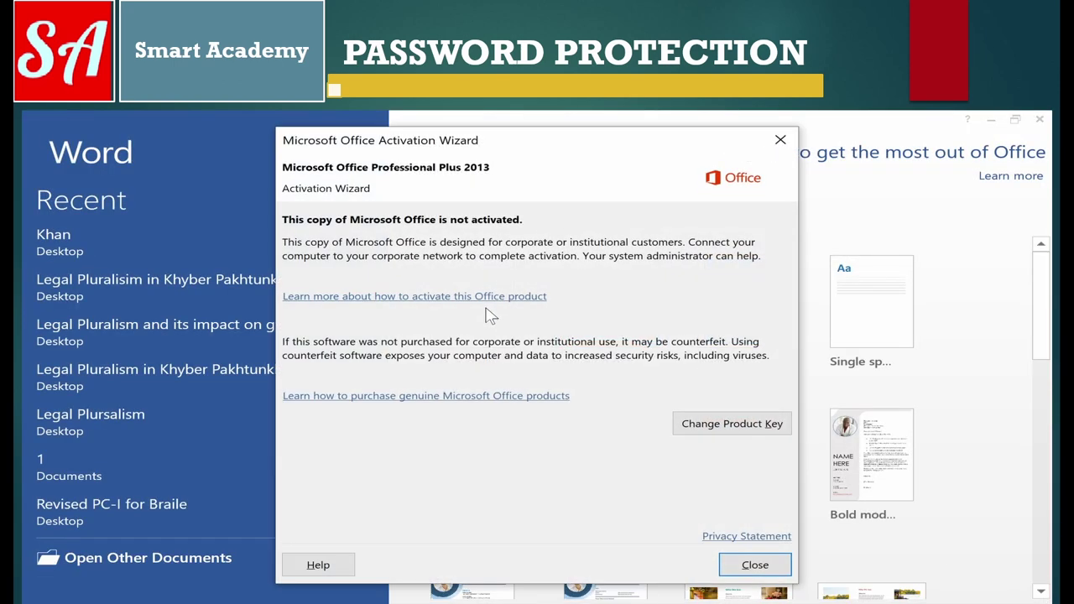
left_click(754, 565)
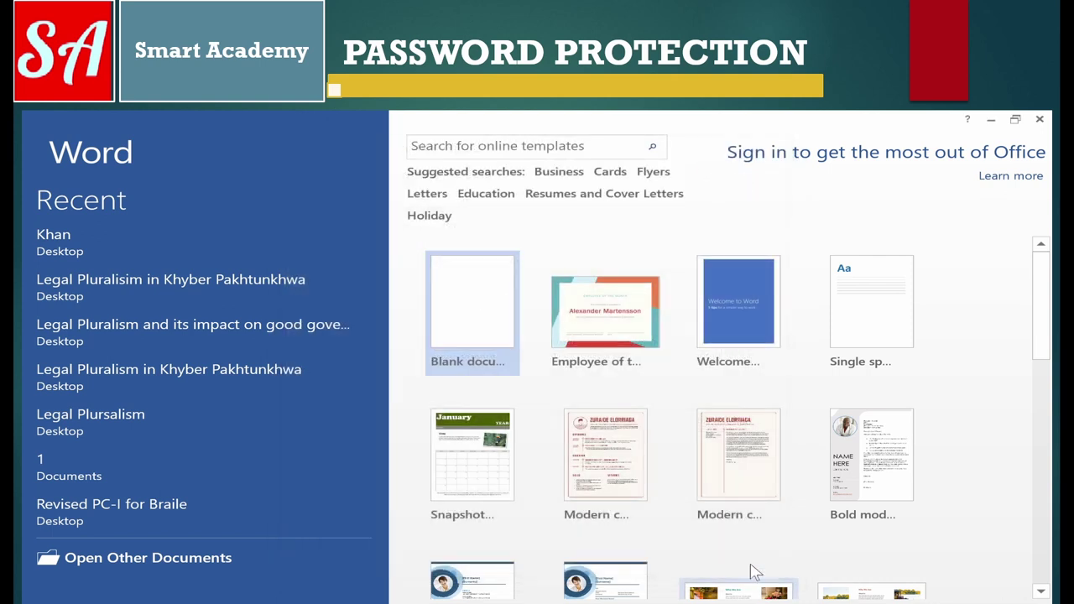
left_click(510, 338)
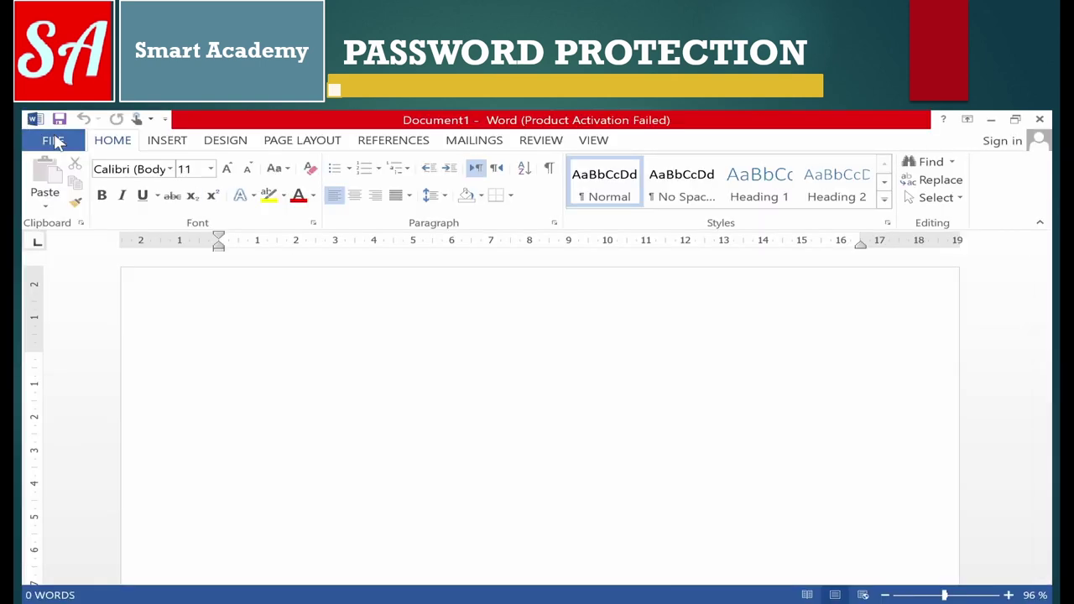
left_click(53, 140)
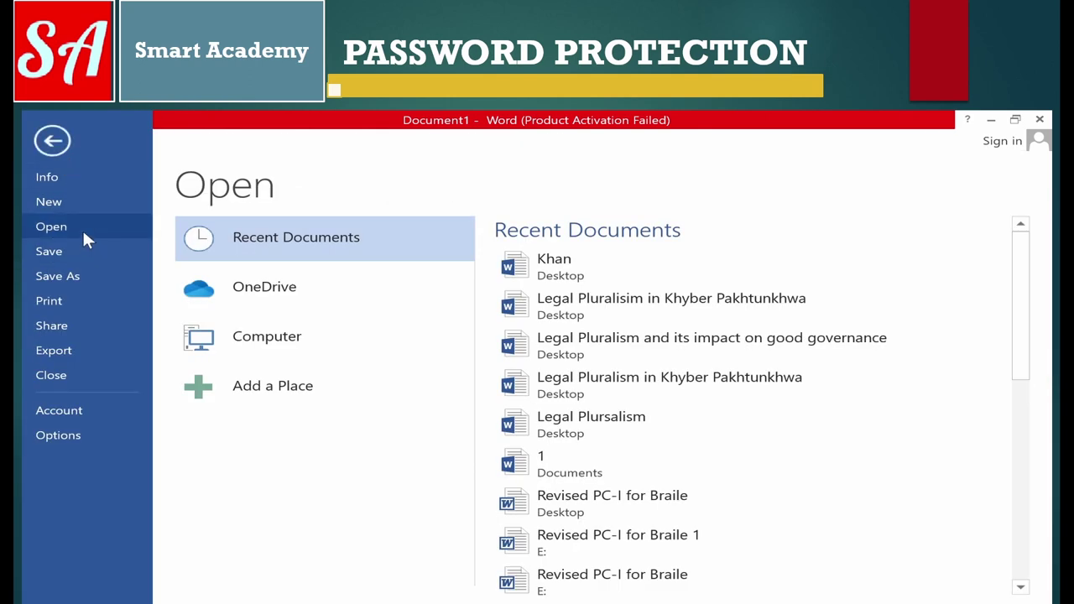
Try opening Khan from recent files with a wrong password and dismiss the rejection.
left_click(544, 279)
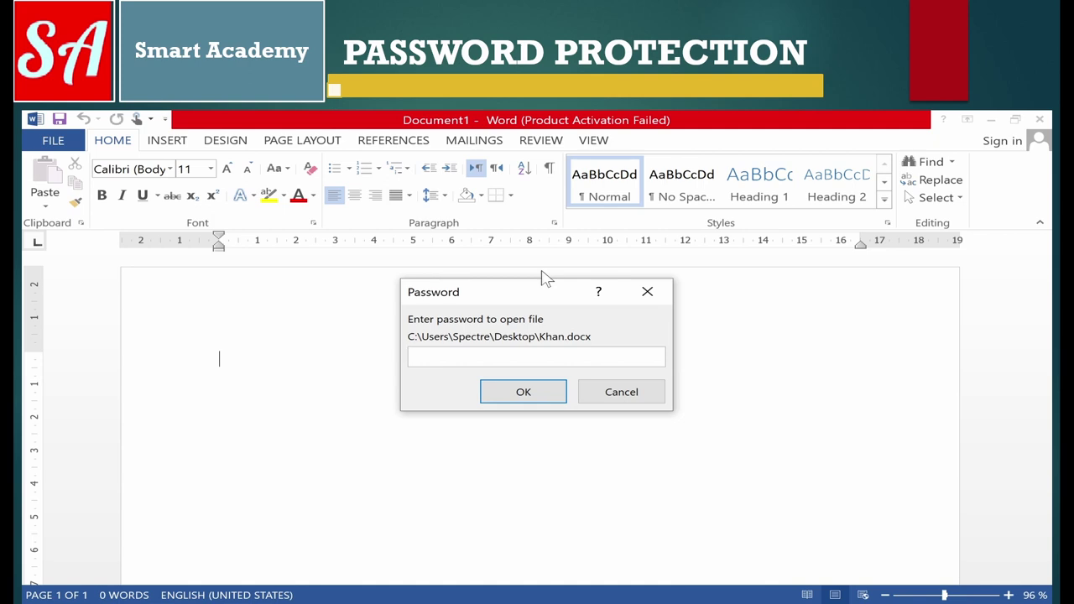
key("Return")
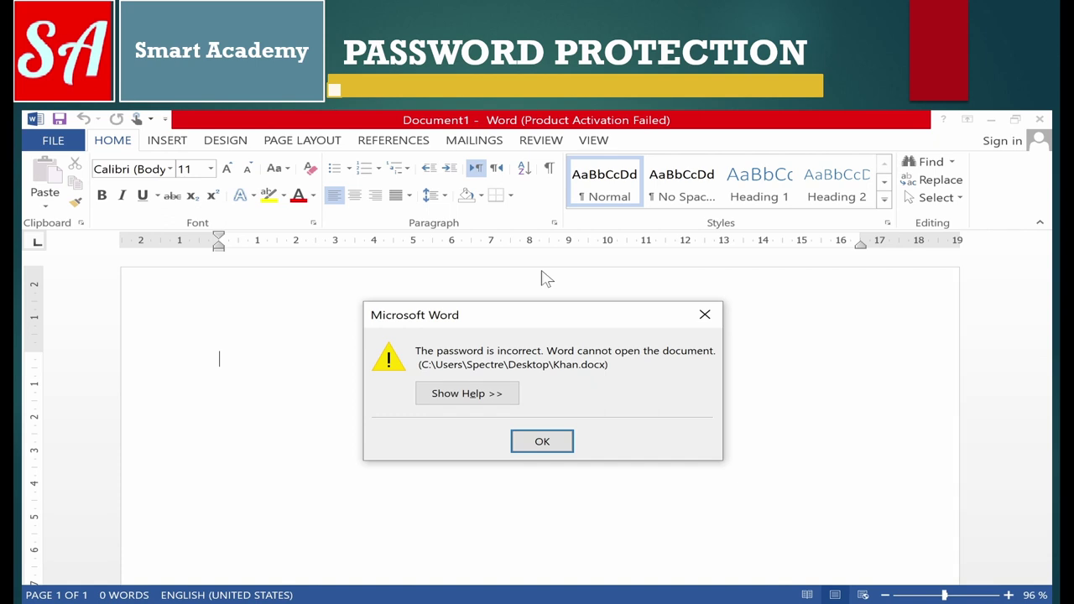
key("Return")
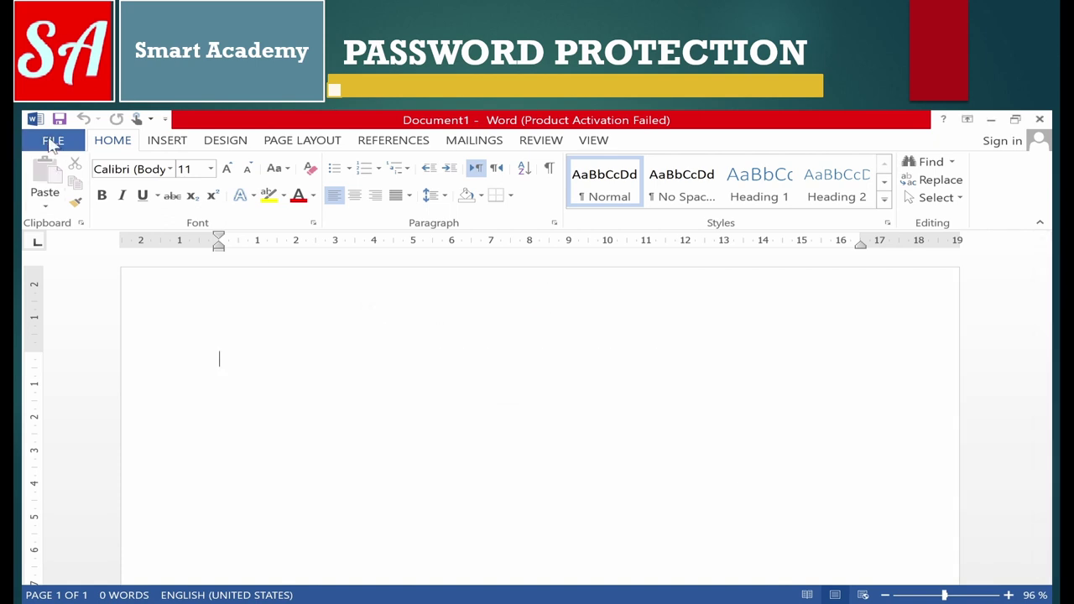
Reopen Khan from Recent Documents and enter its correct opening password.
left_click(50, 141)
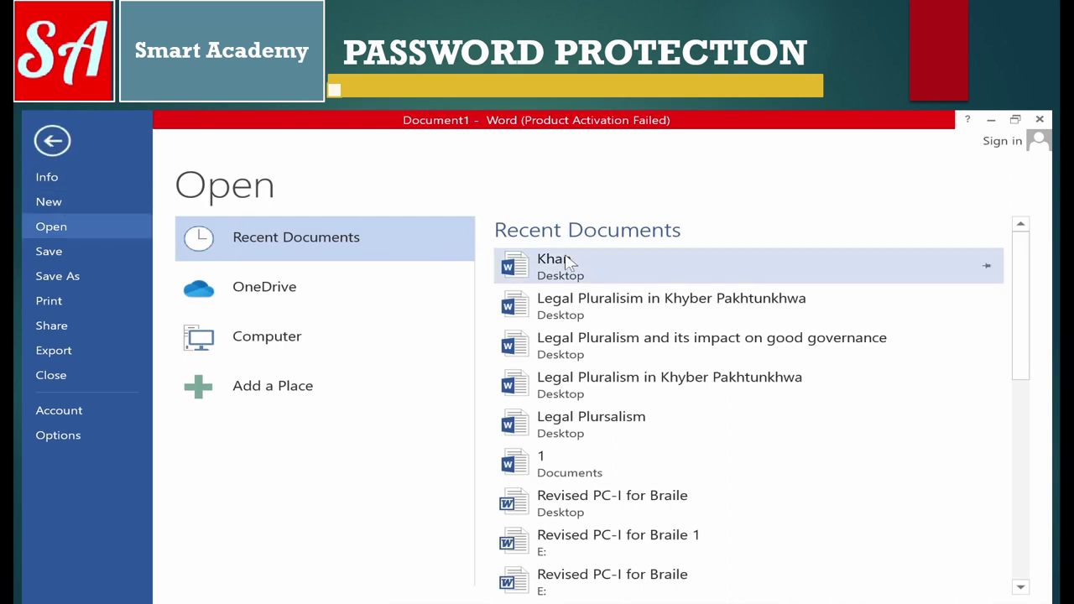
left_click(587, 271)
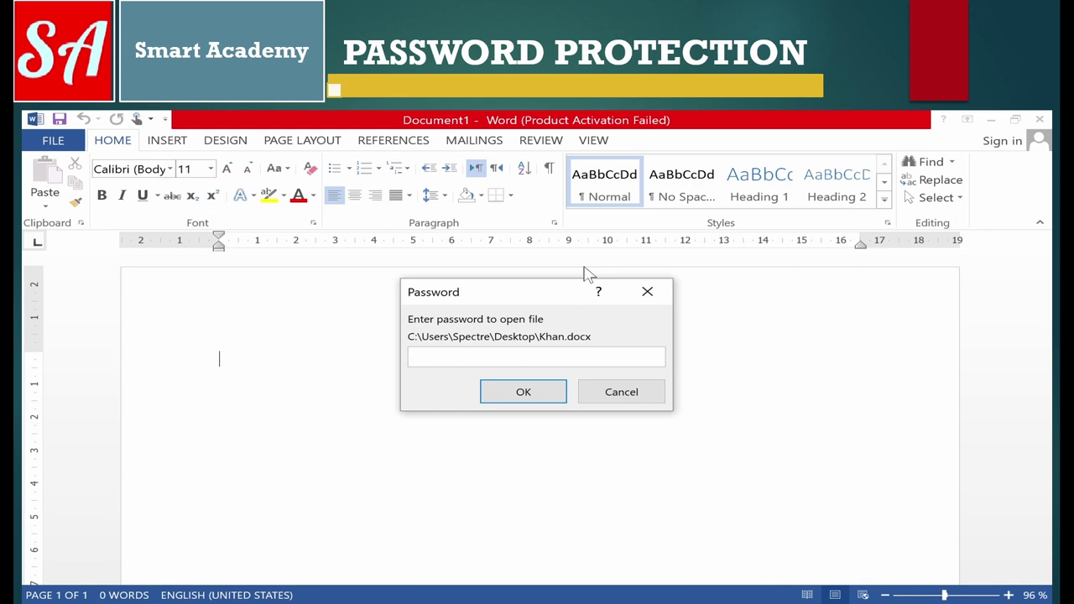
key("Return")
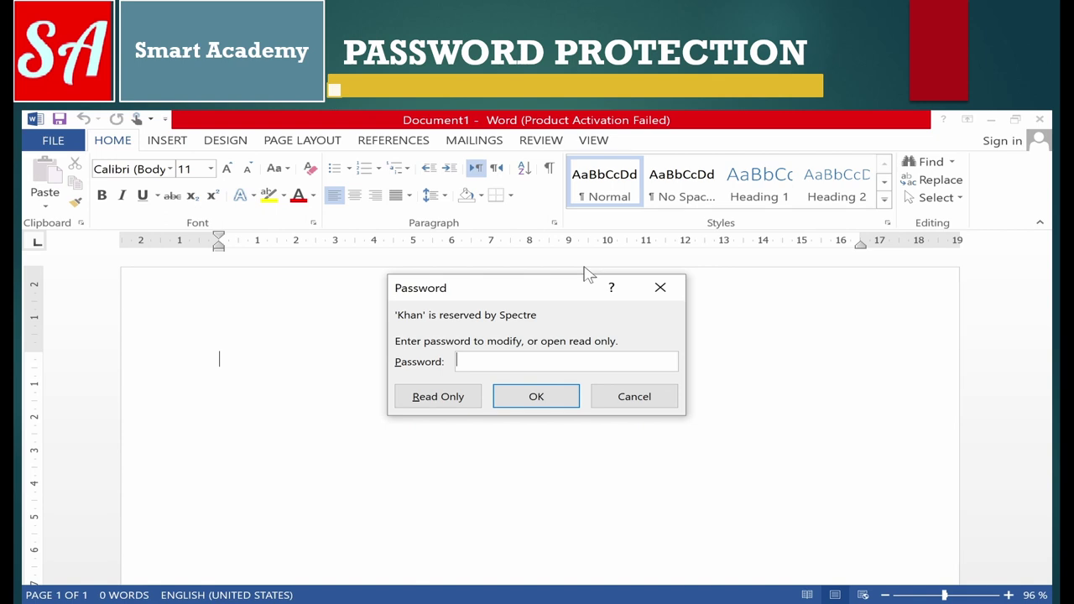
Open Khan read-only, page to the Governance framework section, and return to Print Layout.
left_click(470, 397)
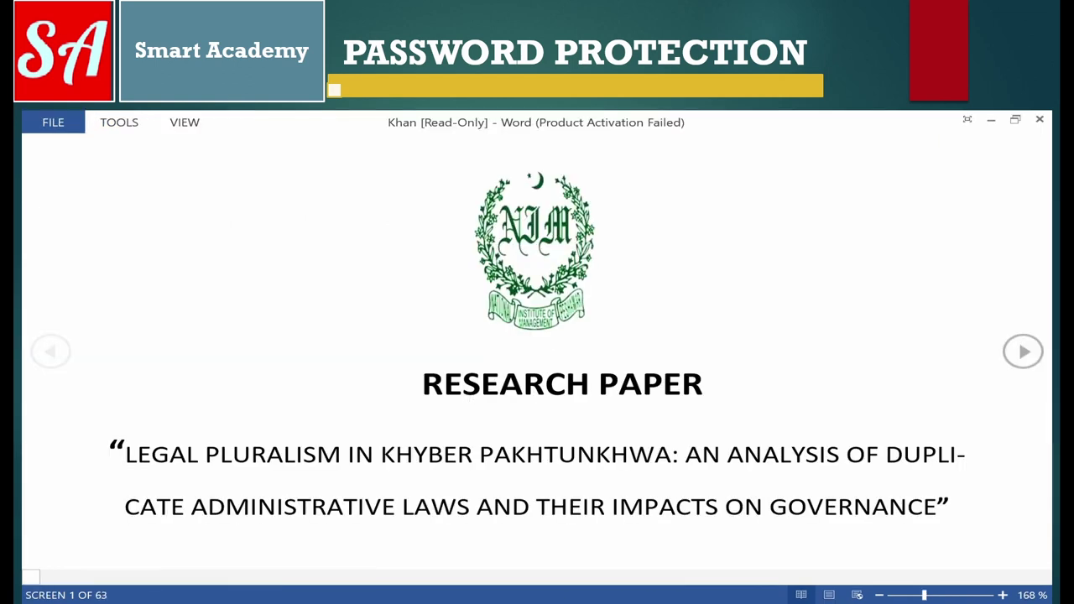
scroll(473, 398, "down", 1)
scroll(462, 391, "down", 1)
scroll(462, 391, "down", 1)
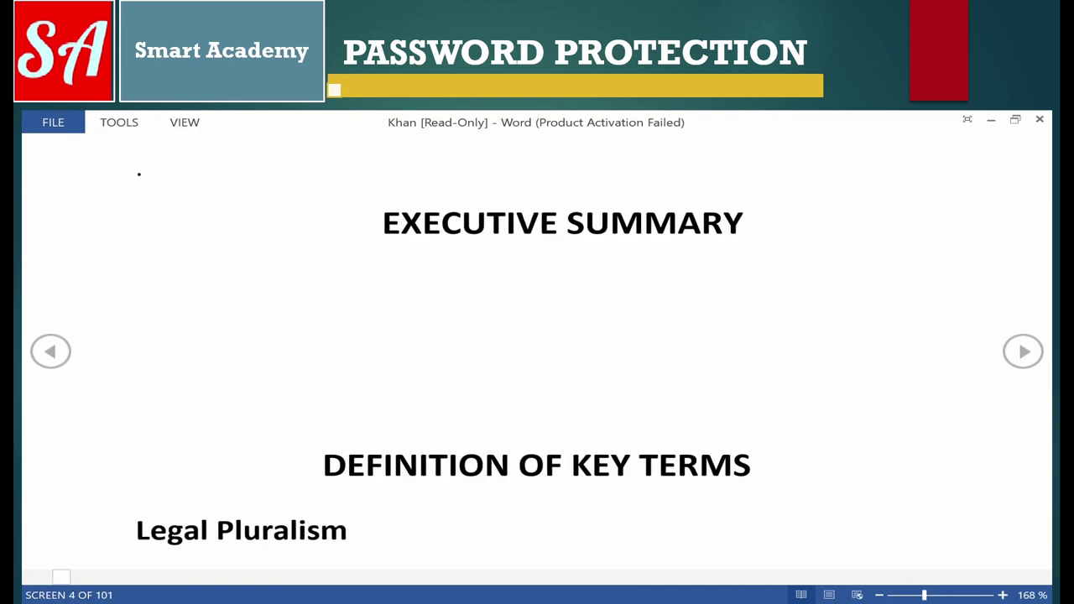
scroll(463, 391, "down", 1)
scroll(462, 391, "down", 1)
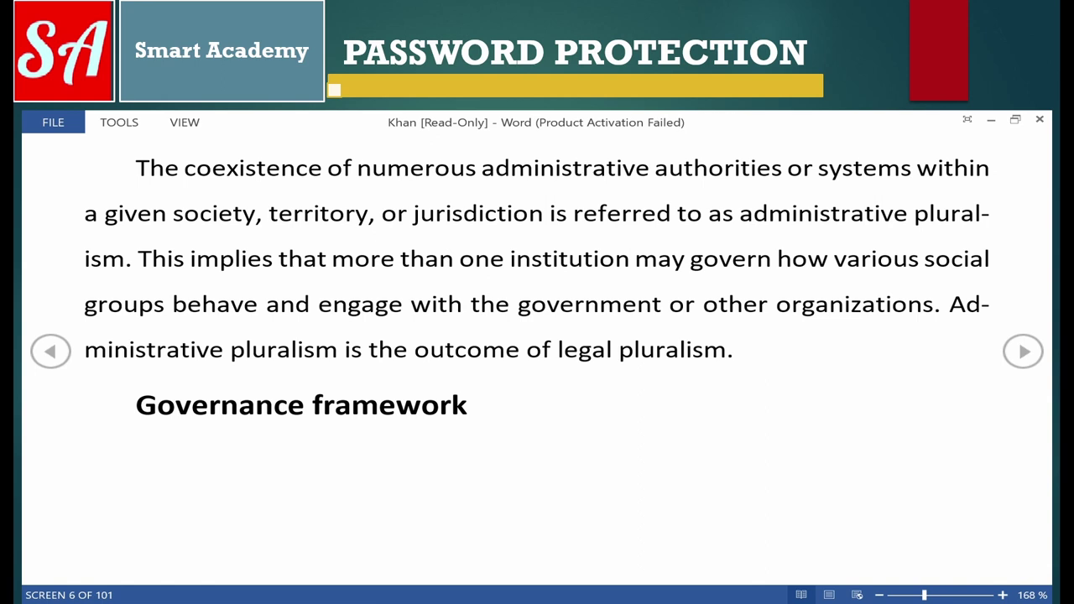
key("Escape")
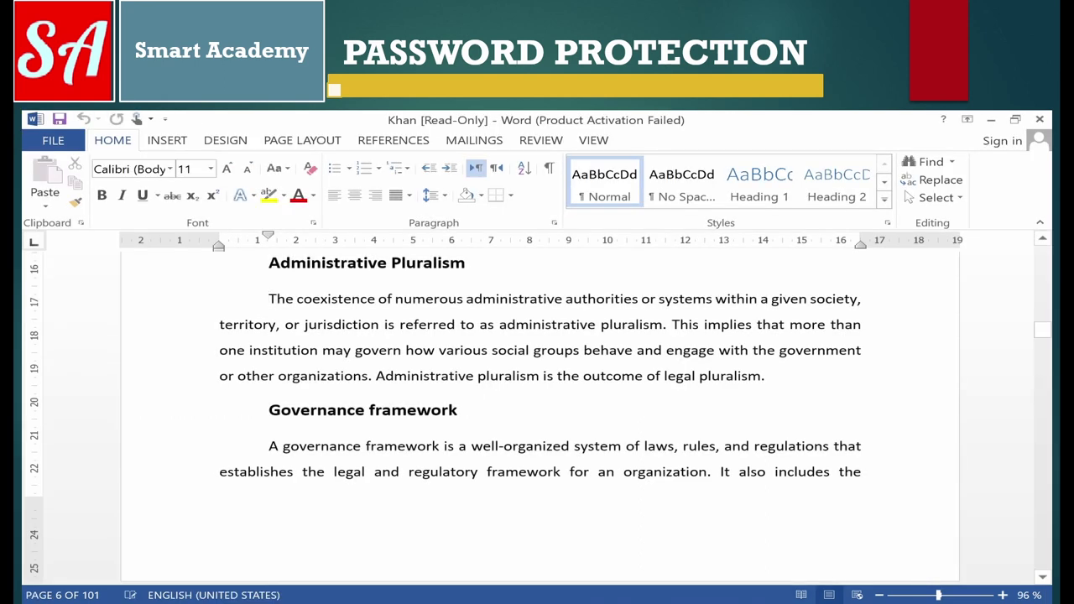
Type 'kdjfkldjklf jaldk;sfjk;l ajafsl' after the Governance framework heading and save as 'jdldjkl;' on the Desktop.
left_click(458, 411)
type("kdjfkldjklf jaldk;sfjk;l aj")
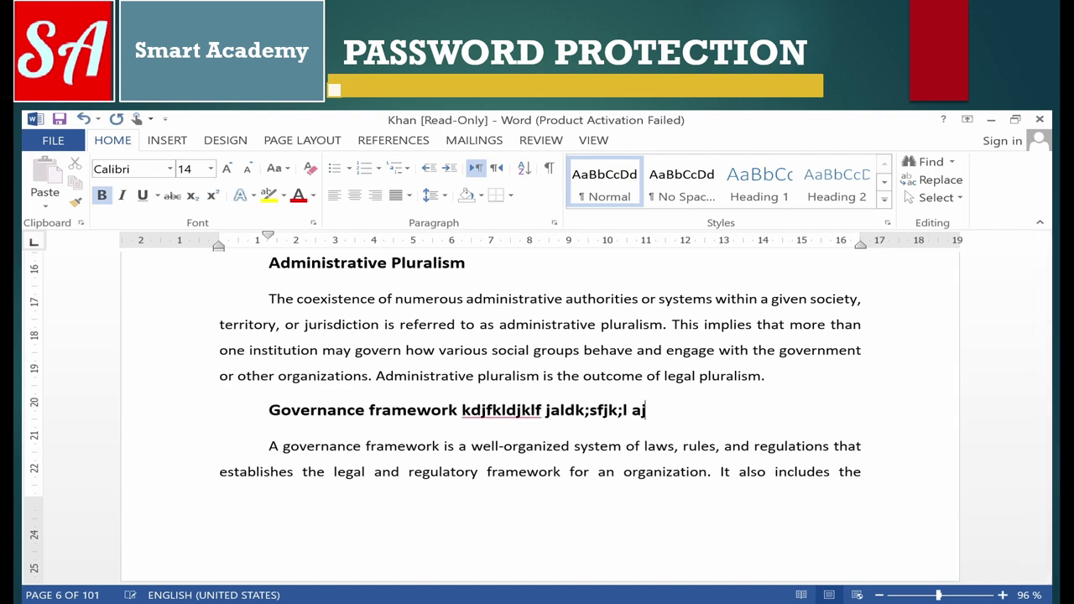
type("afsl")
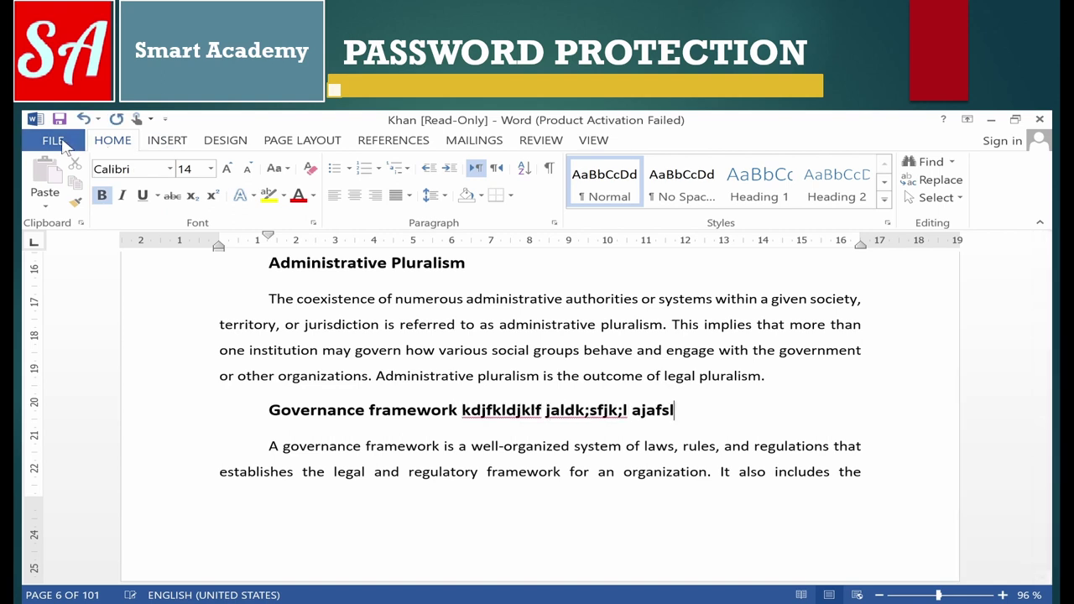
left_click(54, 141)
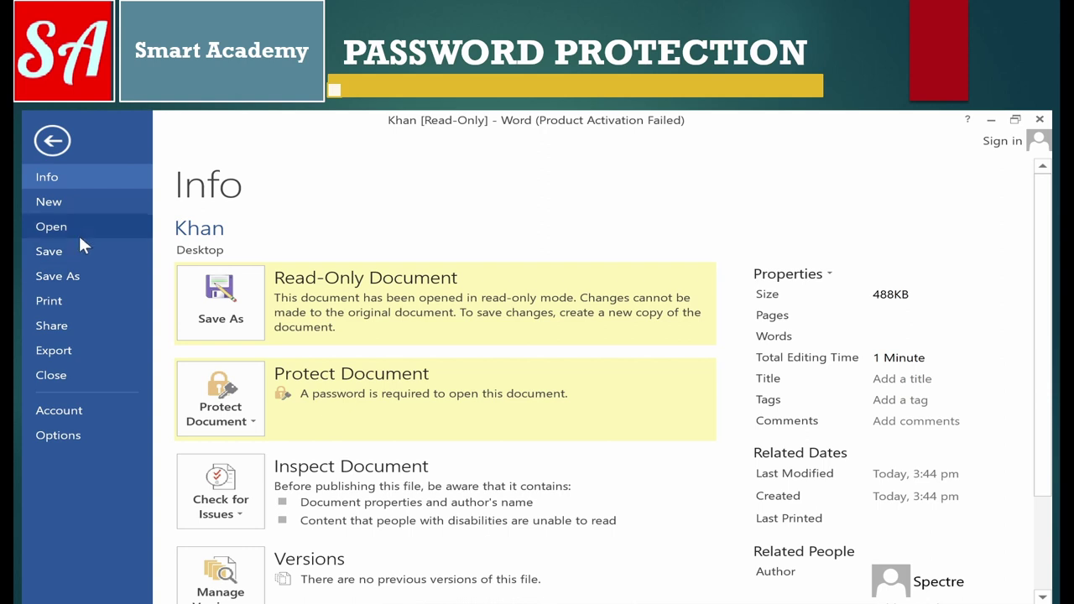
left_click(83, 252)
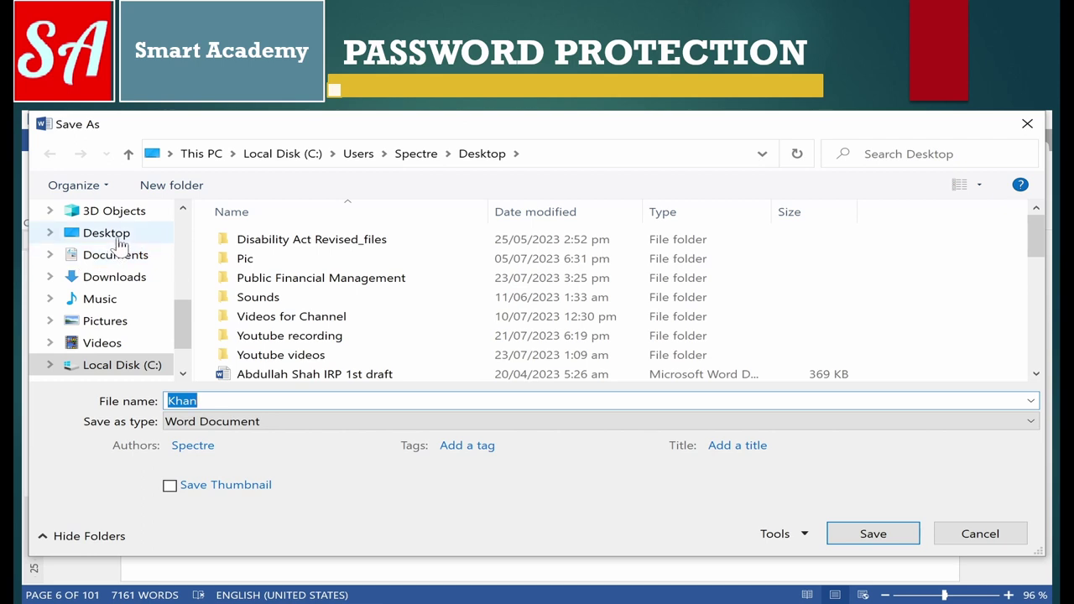
left_click(113, 235)
double_click(182, 400)
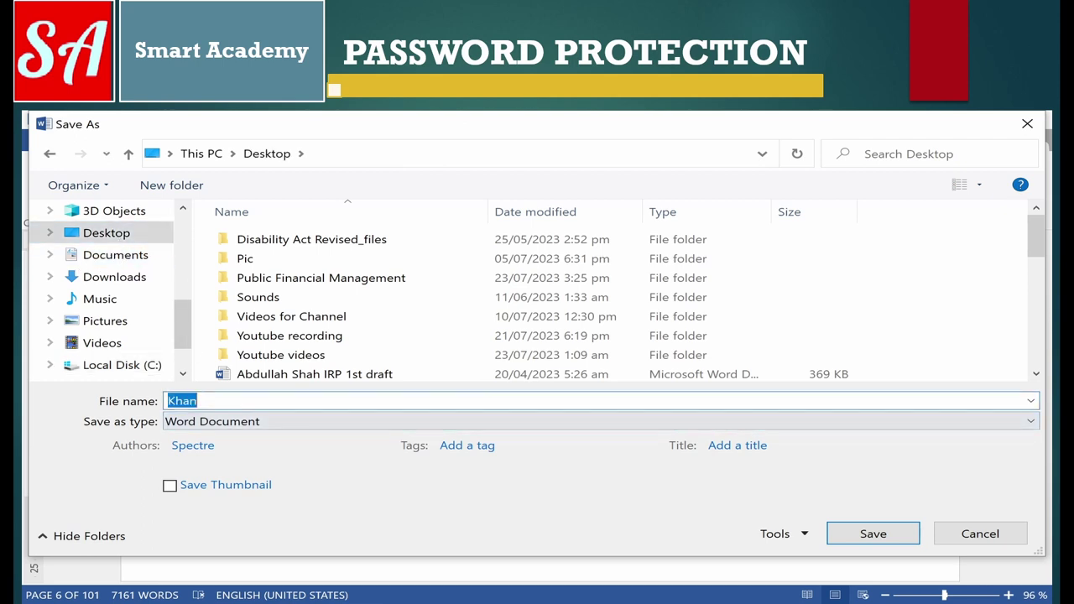
key("BackSpace")
type("jdldjkl;")
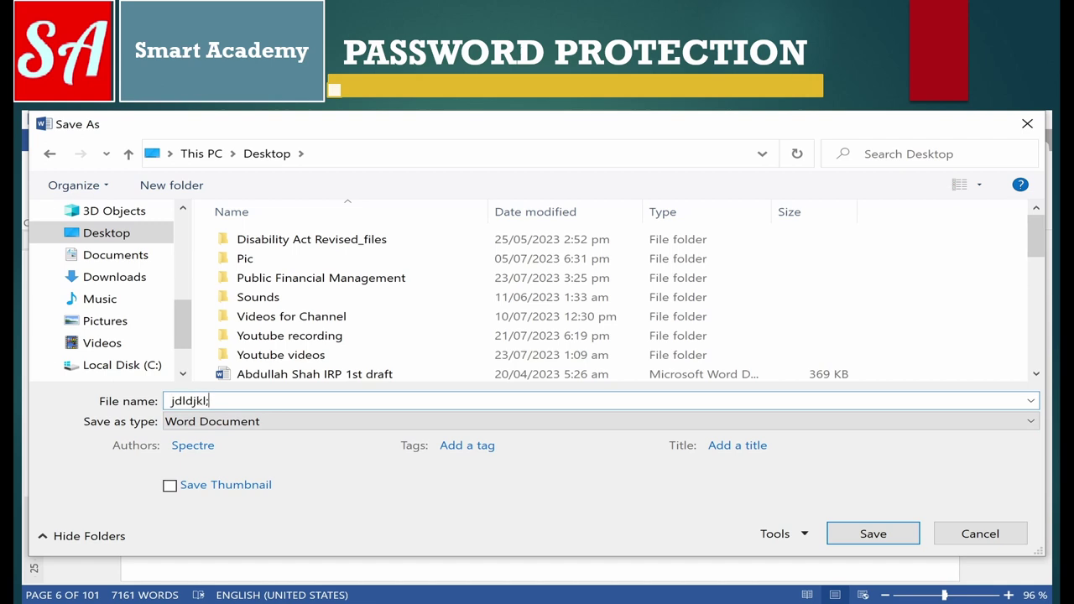
key("Return")
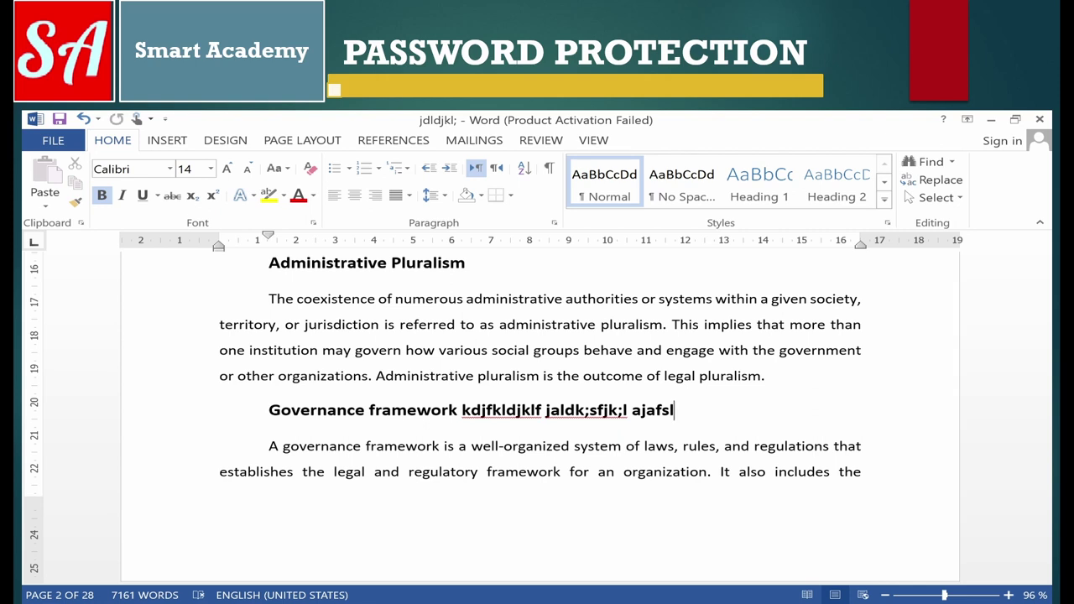
Close the saved copy and reopen Khan, entering both the open and modify passwords.
left_click(80, 143)
left_click(65, 374)
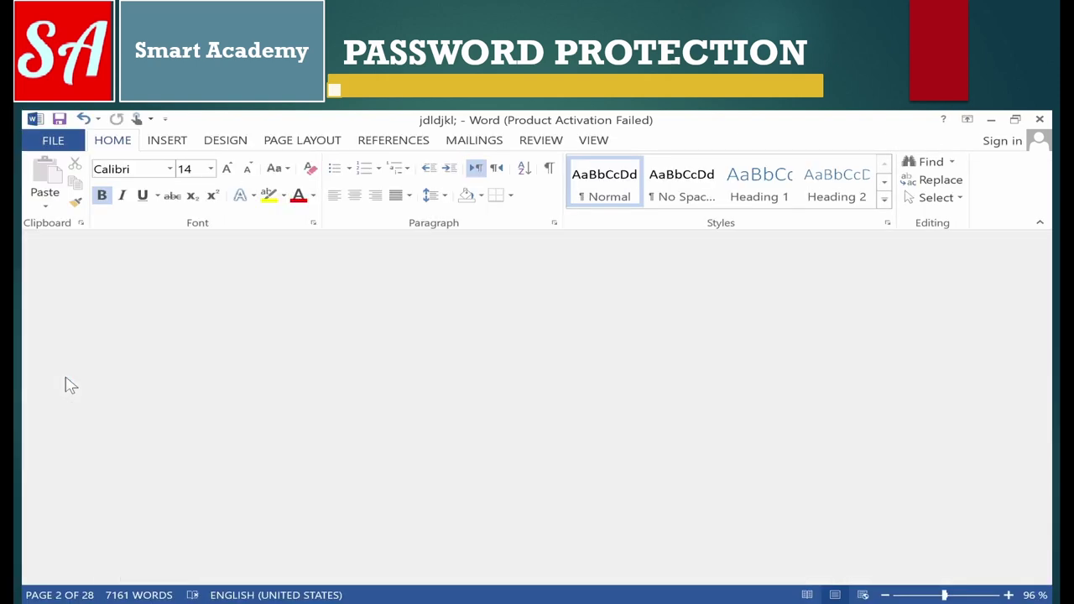
left_click(52, 141)
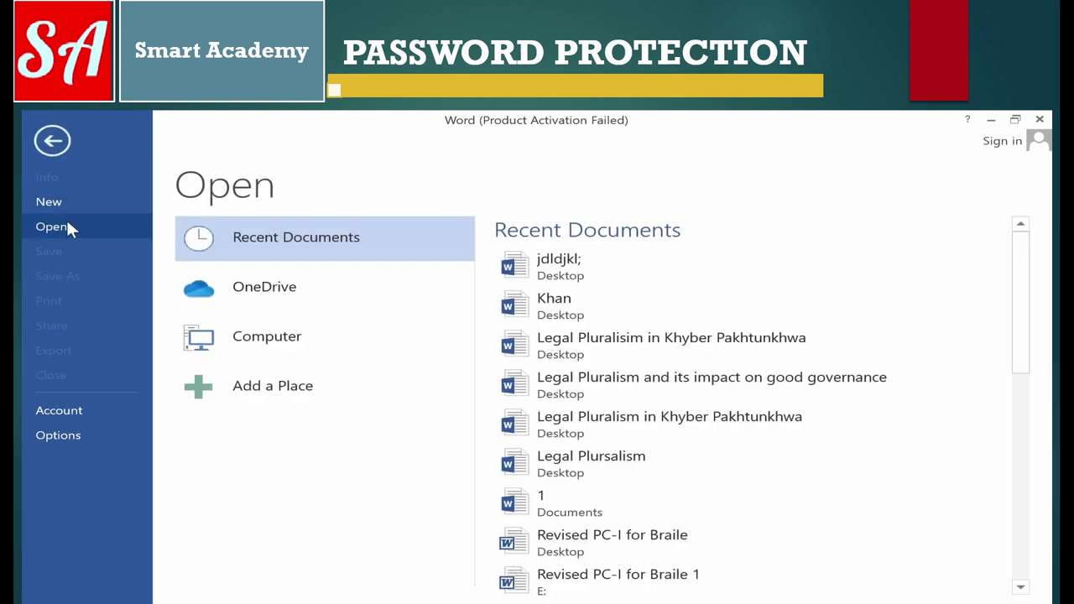
left_click(562, 307)
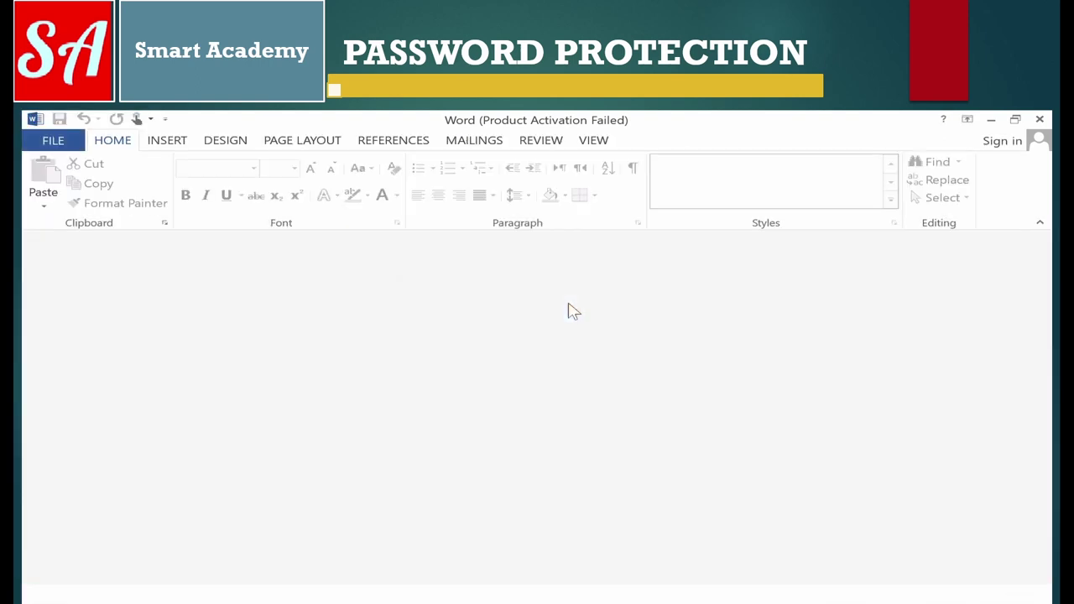
type("**")
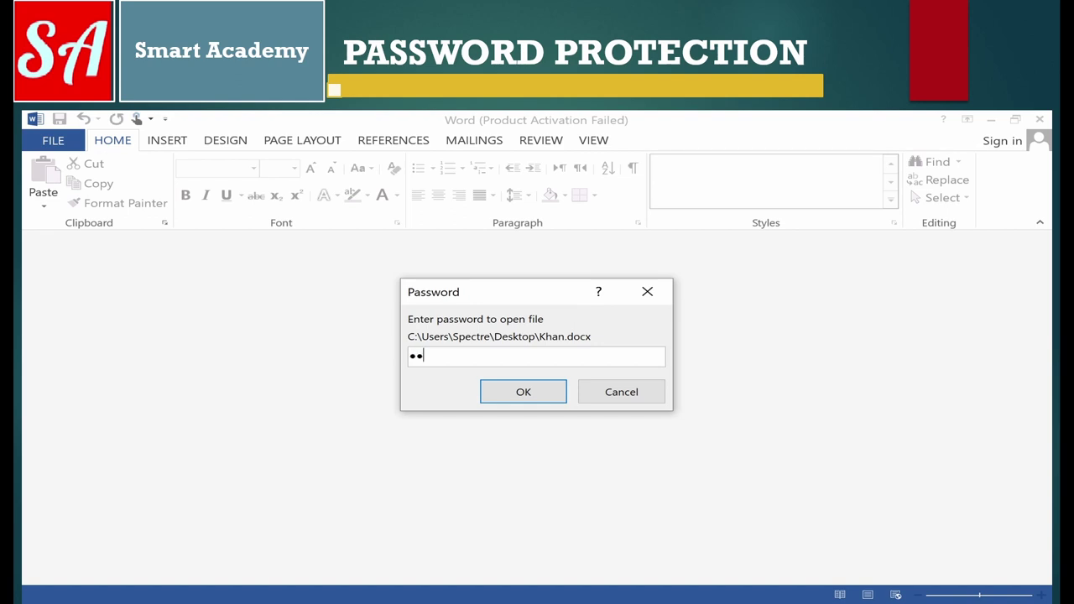
type("***")
key("Return")
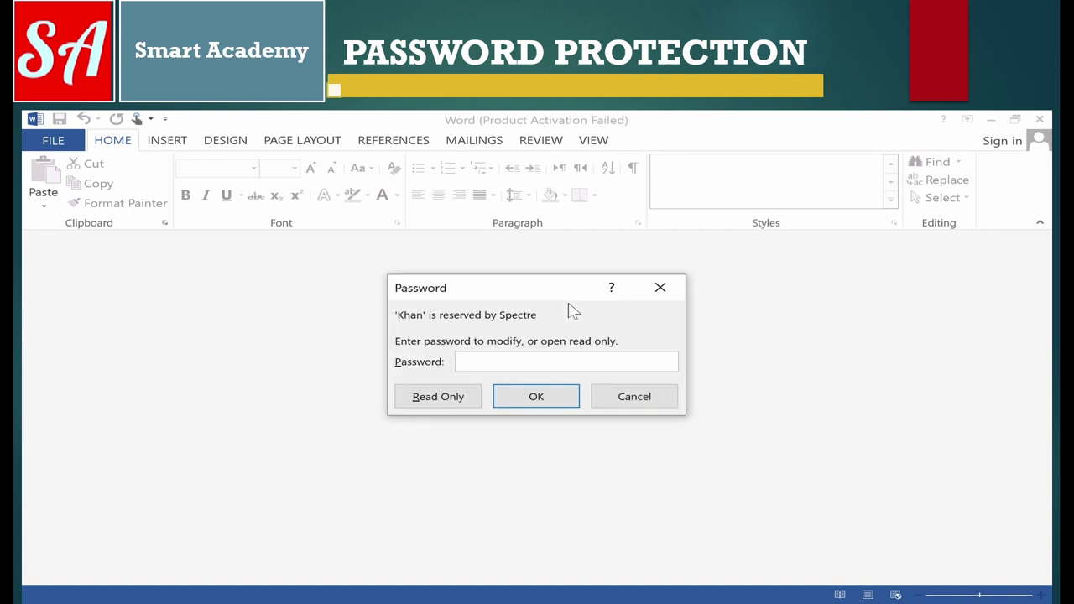
type("***")
type("**")
key("Return")
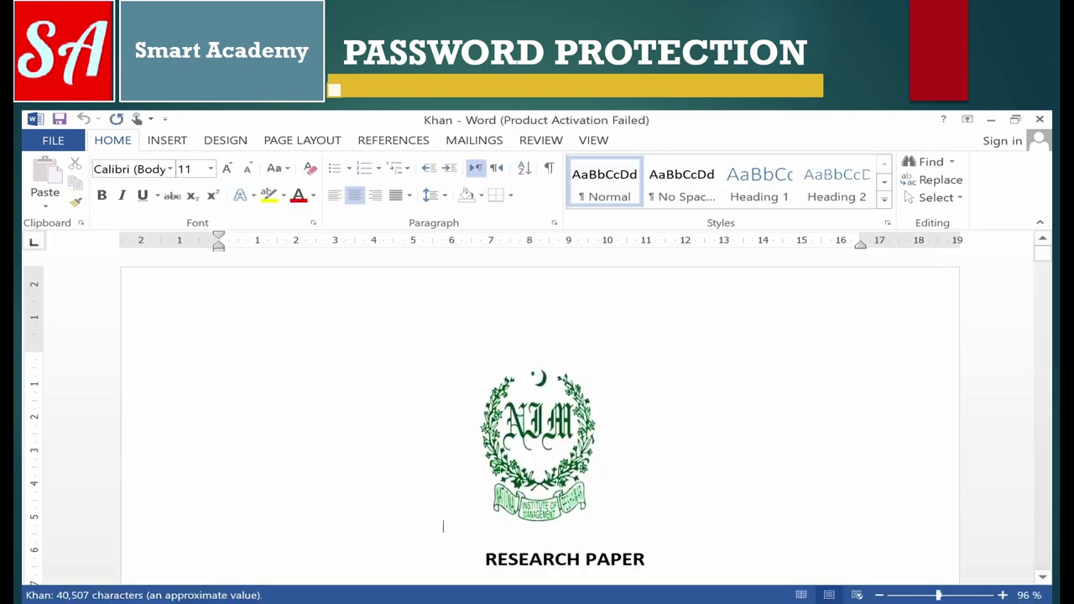